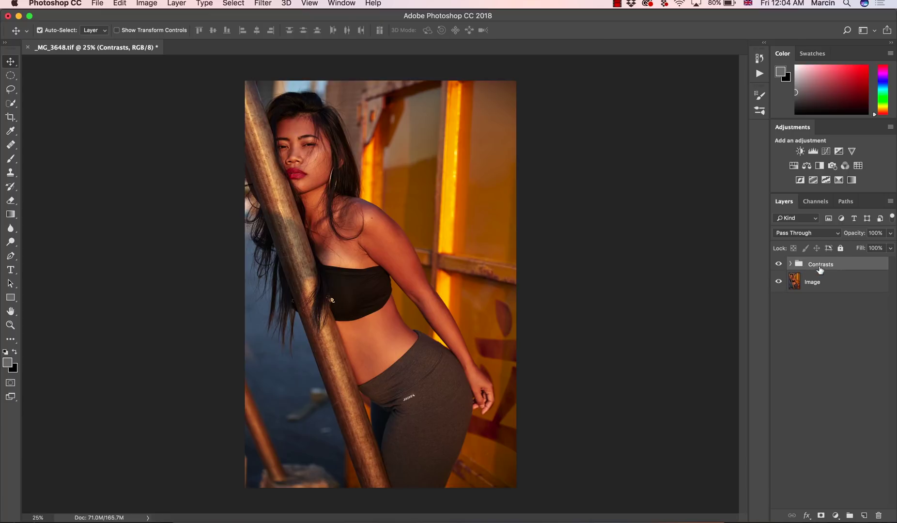
Delete the old Contrasts group and add a Curves adjustment layer named Highlights
{"action": "key", "text": "BackSpace"}
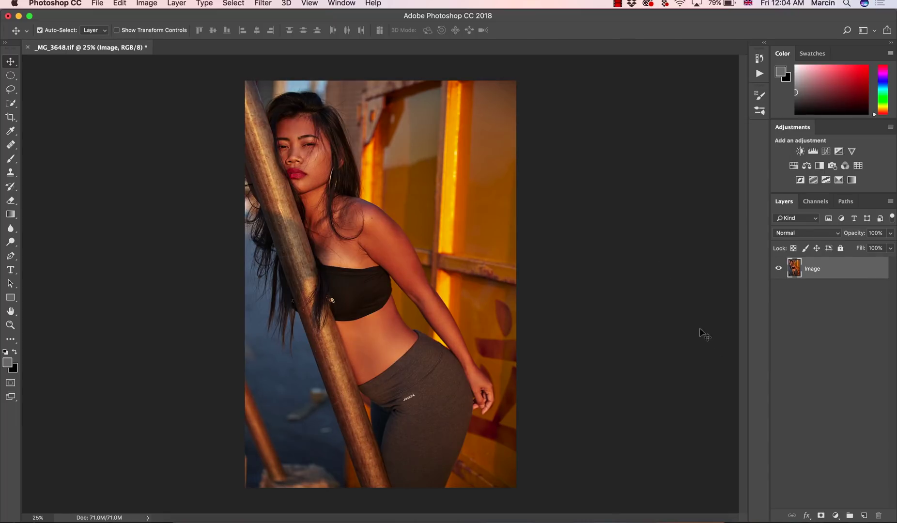
{"action": "left_click", "coordinate": [835, 516]}
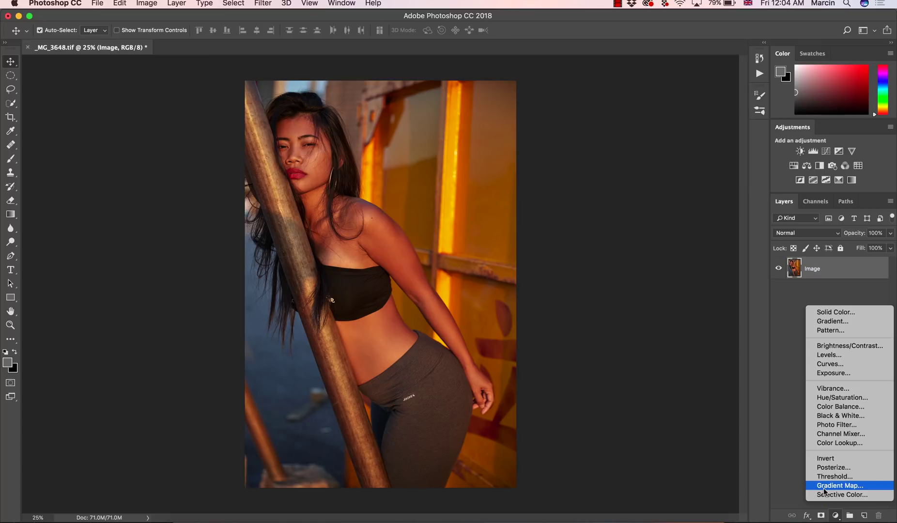
{"action": "left_click", "coordinate": [830, 364]}
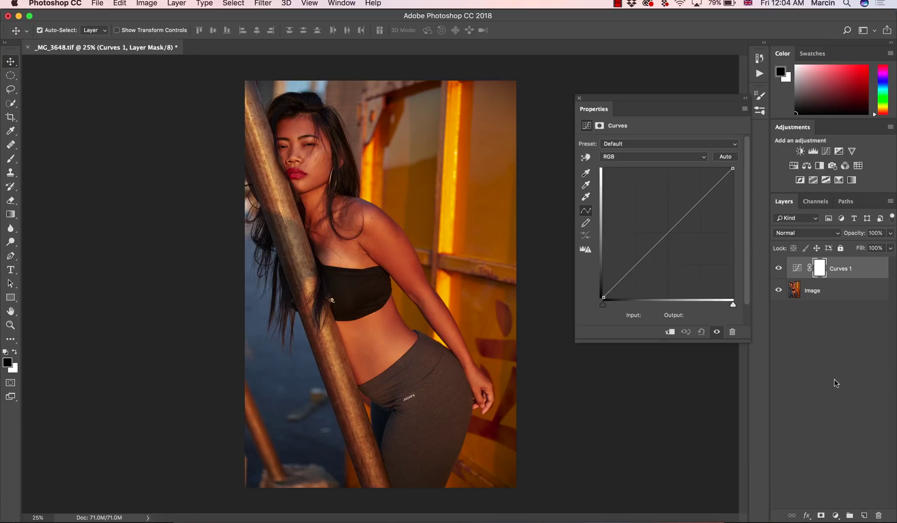
{"action": "double_click", "coordinate": [841, 269]}
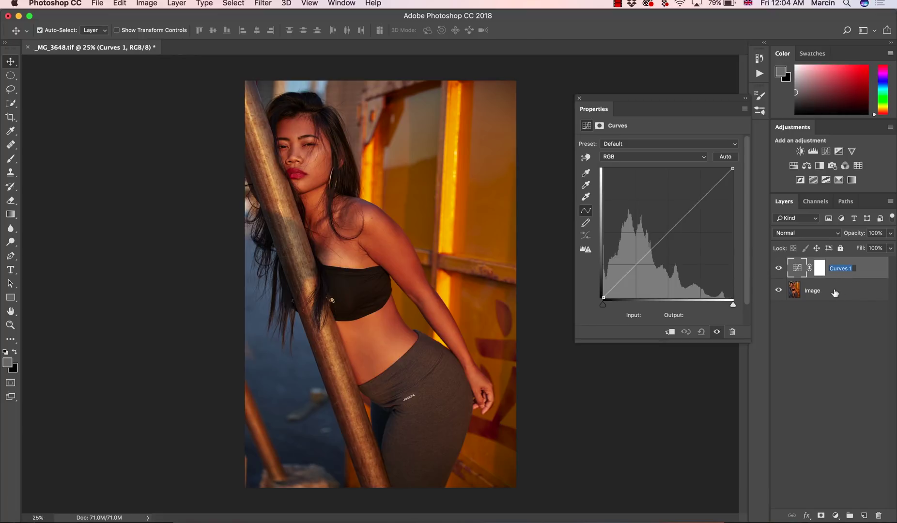
{"action": "type", "text": "Highlights"}
{"action": "key", "text": "Return"}
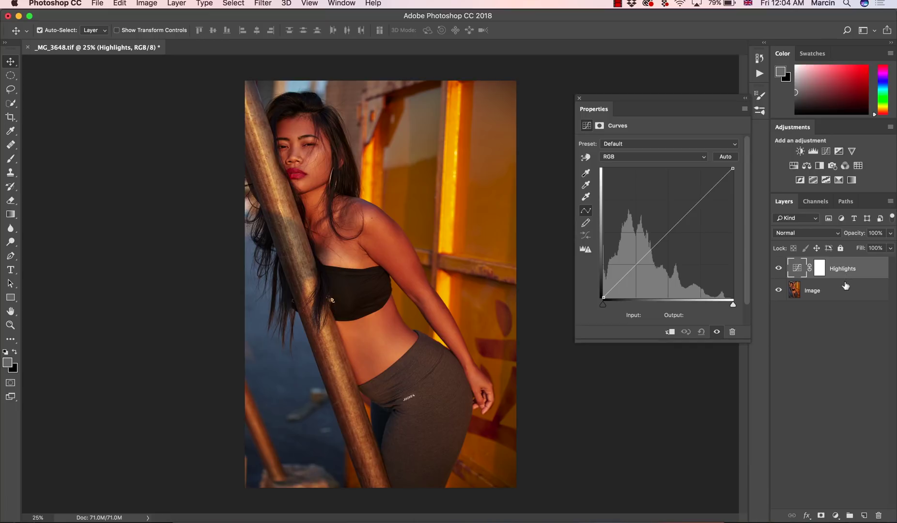
Duplicate the Highlights layer with Cmd+J and rename the copy Shadows
{"action": "key", "text": "super+j"}
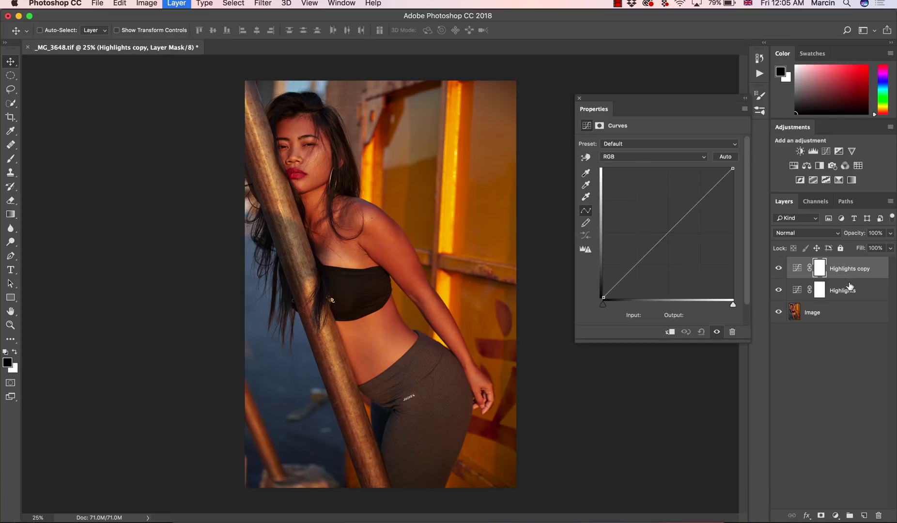
{"action": "double_click", "coordinate": [845, 269]}
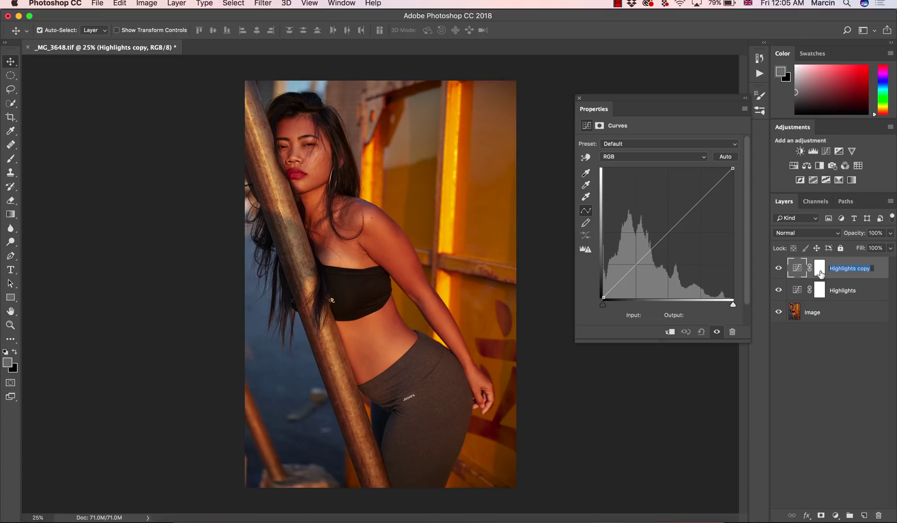
{"action": "type", "text": "Shadows"}
{"action": "key", "text": "Return"}
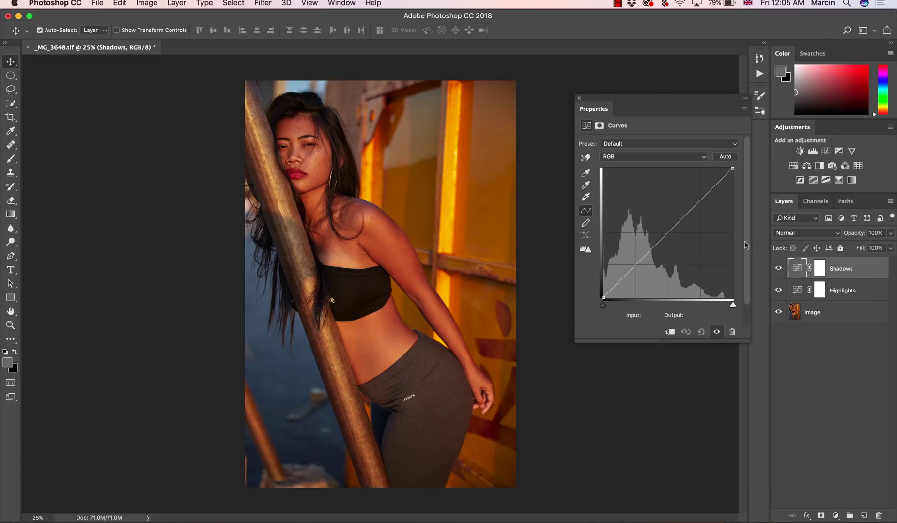
Fill the Highlights mask with the merged photo via Apply Image, preview it, then target the Shadows mask
{"action": "left_click", "coordinate": [821, 291]}
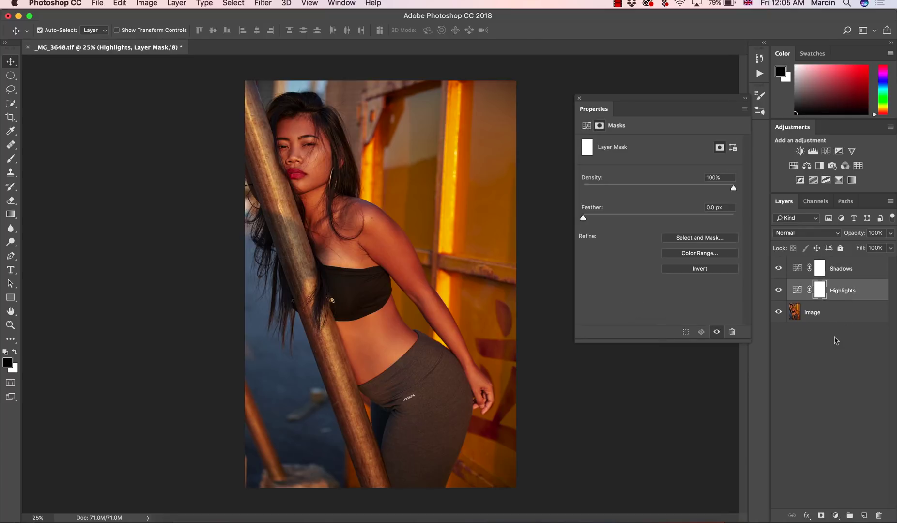
{"action": "left_click", "coordinate": [146, 4]}
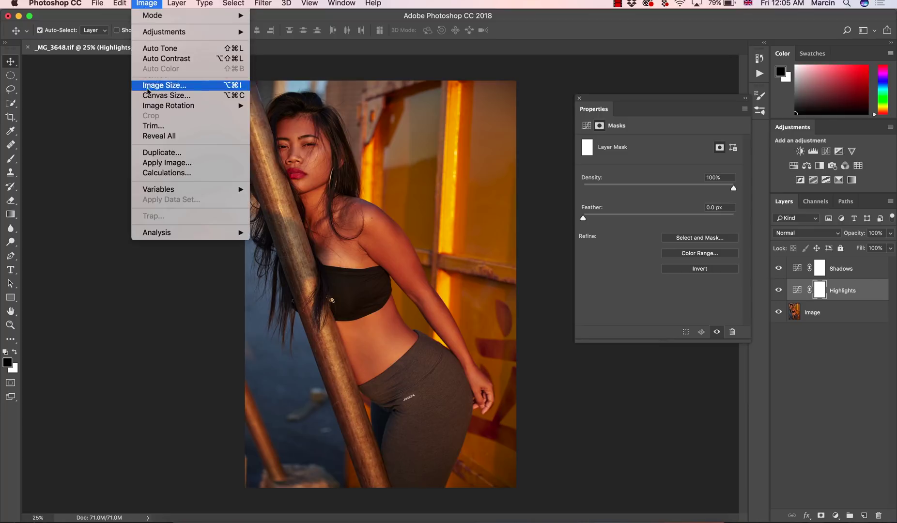
{"action": "left_click", "coordinate": [167, 163]}
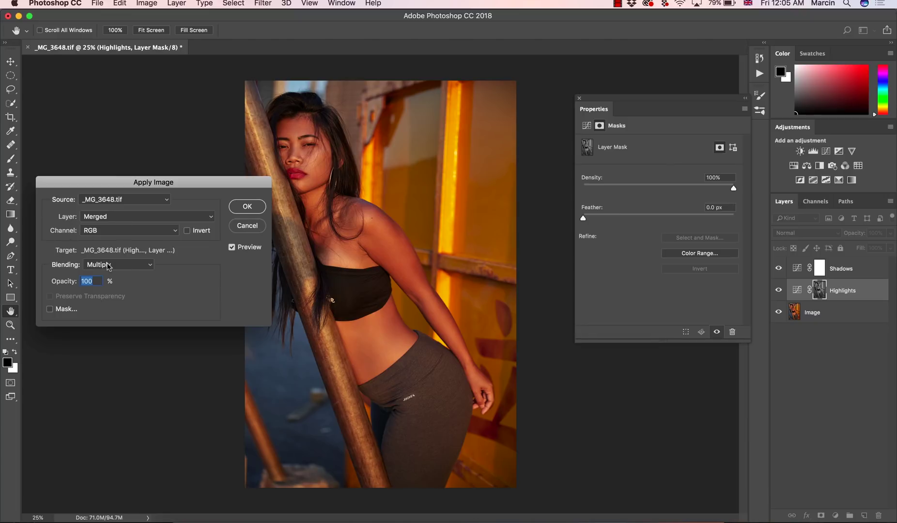
{"action": "left_click", "coordinate": [248, 207]}
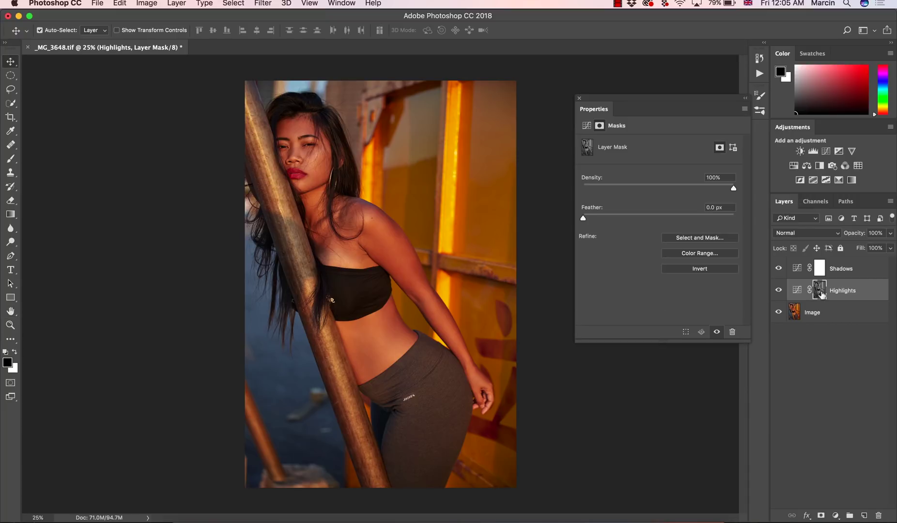
{"action": "left_click", "coordinate": [817, 291], "text": "alt"}
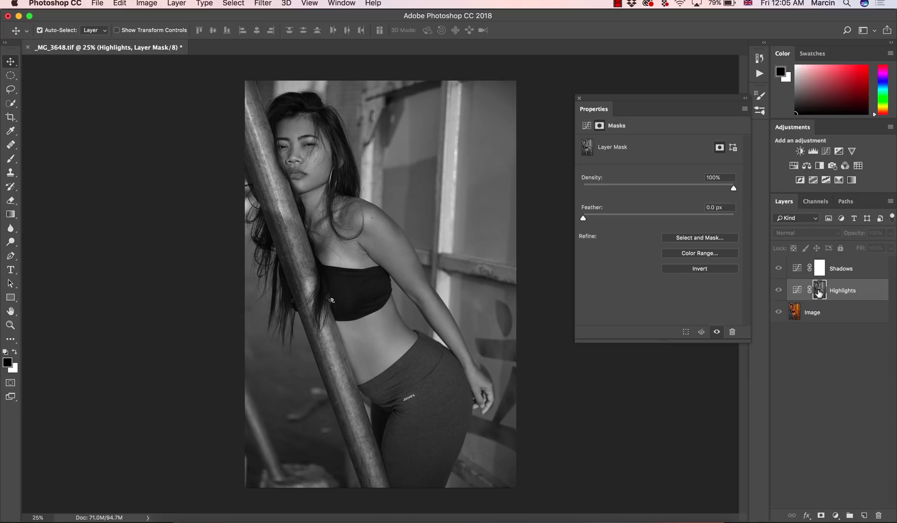
{"action": "left_click", "coordinate": [819, 292], "text": "alt"}
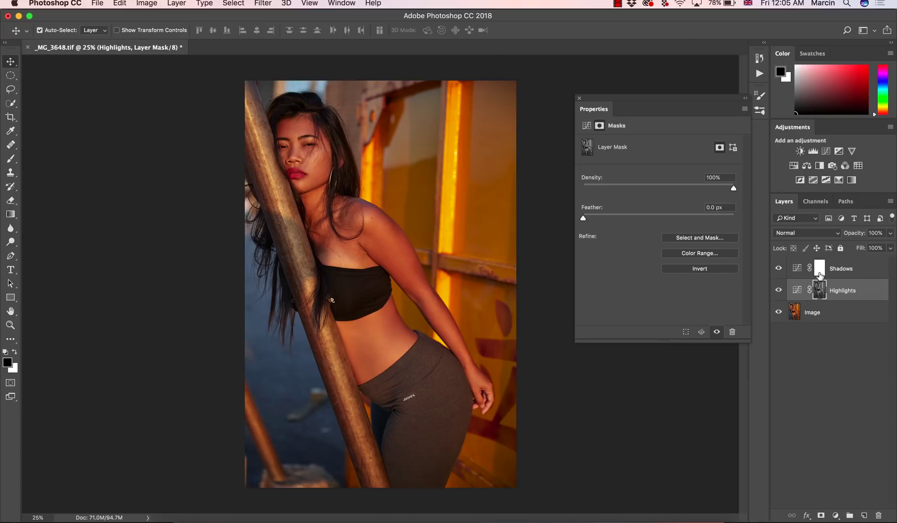
{"action": "left_click", "coordinate": [819, 272]}
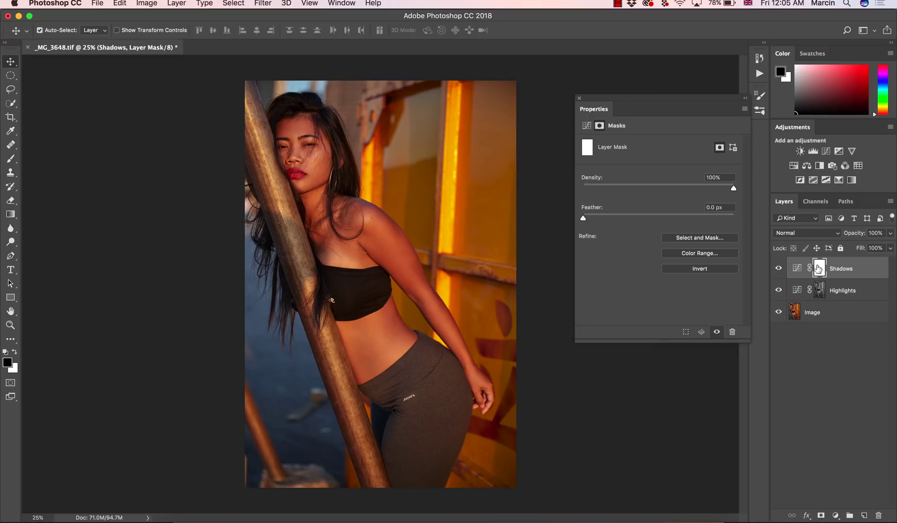
Fill the Shadows mask from the Highlights luminosity selection, then deselect
{"action": "left_click", "coordinate": [824, 292]}
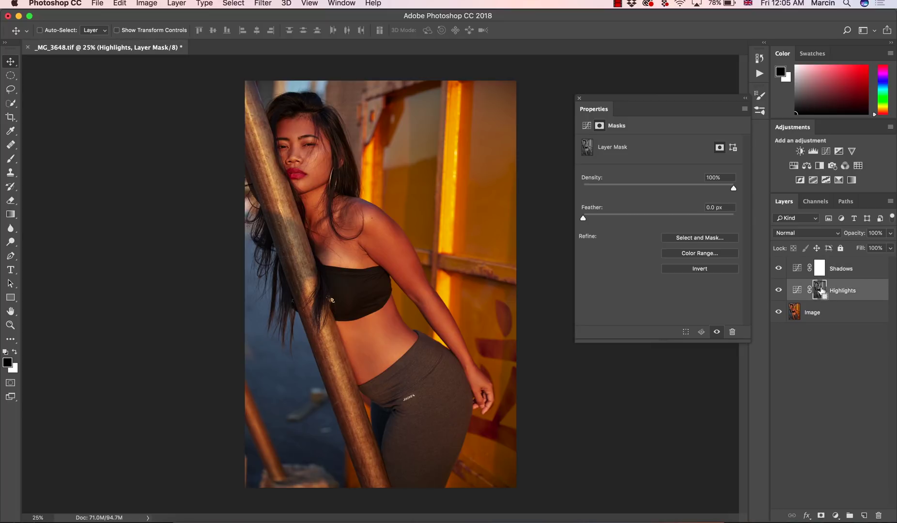
{"action": "left_click", "coordinate": [823, 294], "text": "super"}
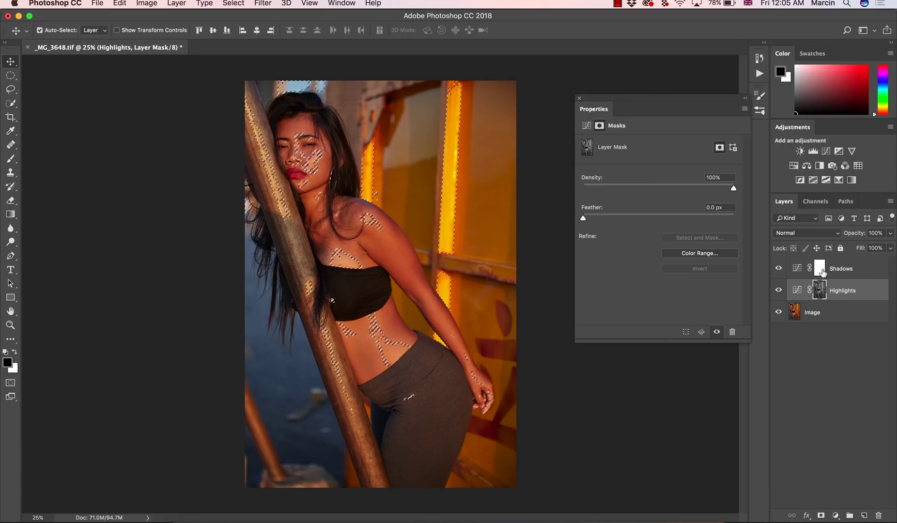
{"action": "left_click", "coordinate": [820, 269]}
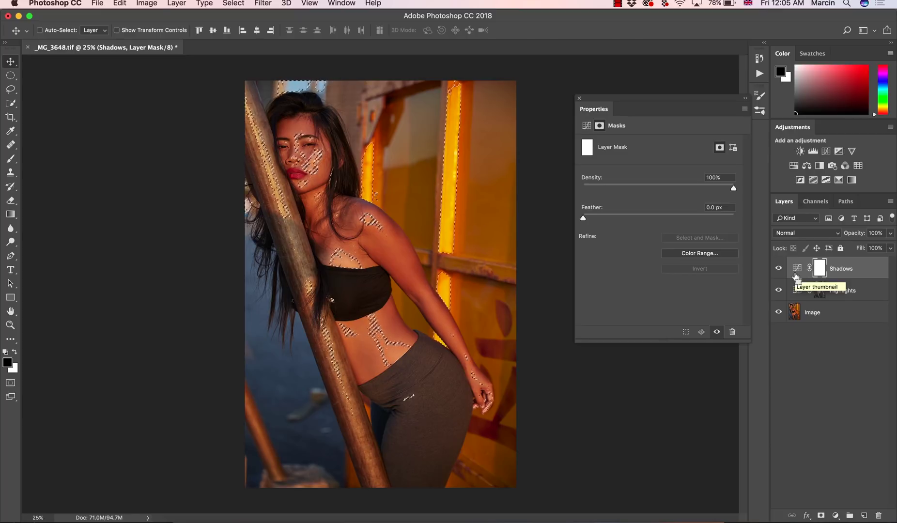
{"action": "key", "text": "alt+BackSpace"}
{"action": "key", "text": "l"}
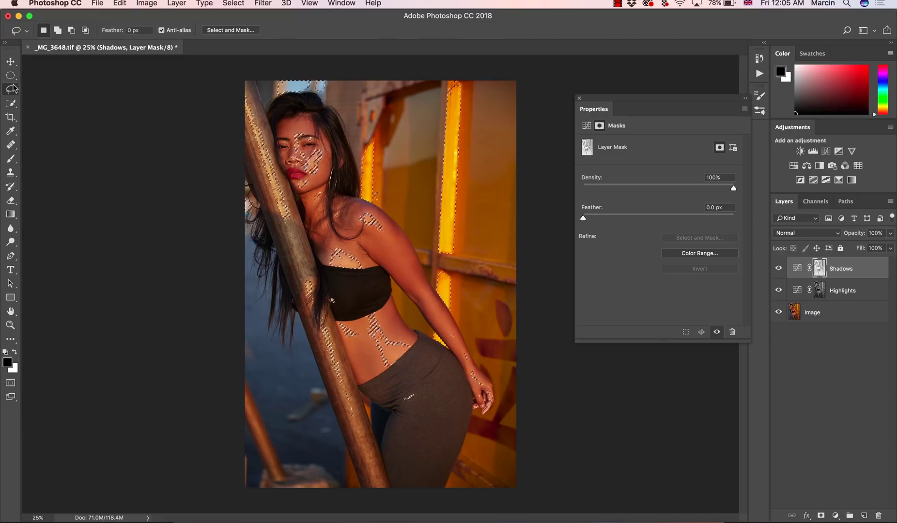
{"action": "left_click", "coordinate": [472, 237]}
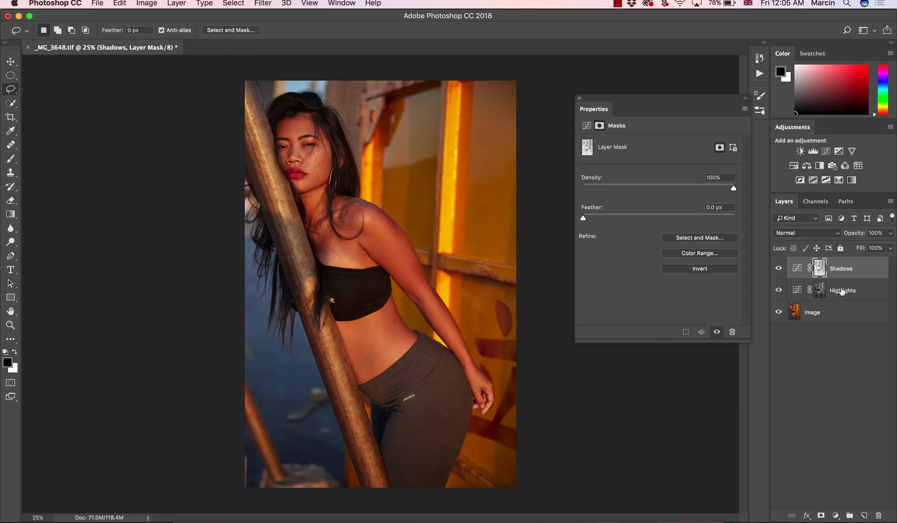
Preview the Highlights and inverted Shadows masks, then return to the full-colour photo
{"action": "left_click", "coordinate": [825, 292]}
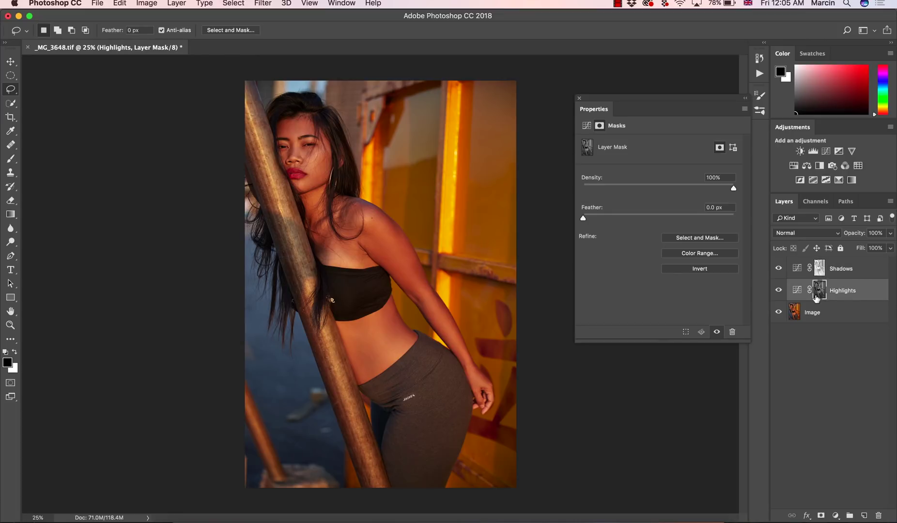
{"action": "left_click", "coordinate": [819, 294], "text": "alt"}
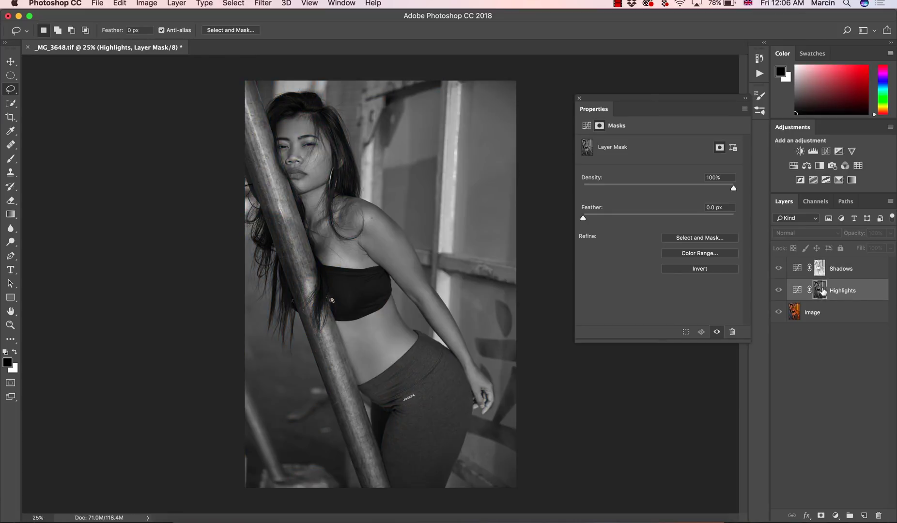
{"action": "left_click", "coordinate": [820, 269], "text": "alt"}
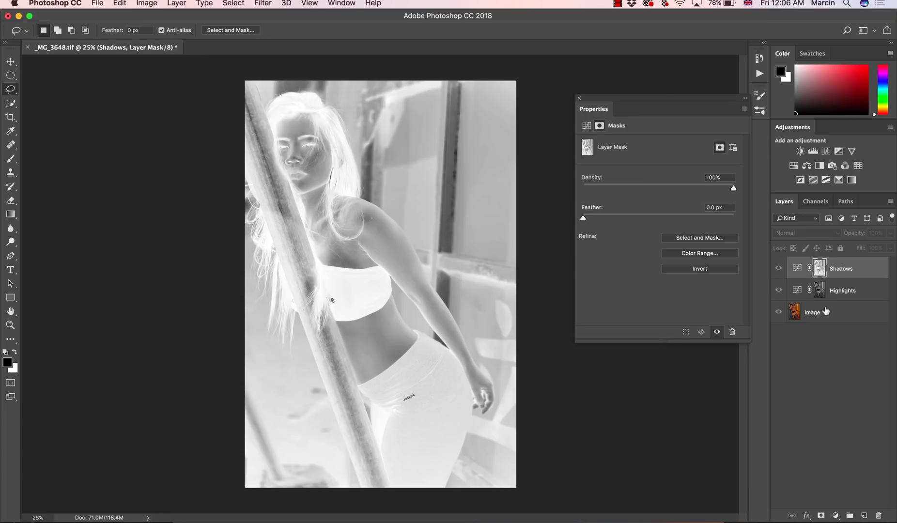
{"action": "left_click", "coordinate": [819, 292], "text": "alt"}
{"action": "left_click", "coordinate": [820, 294], "text": "alt"}
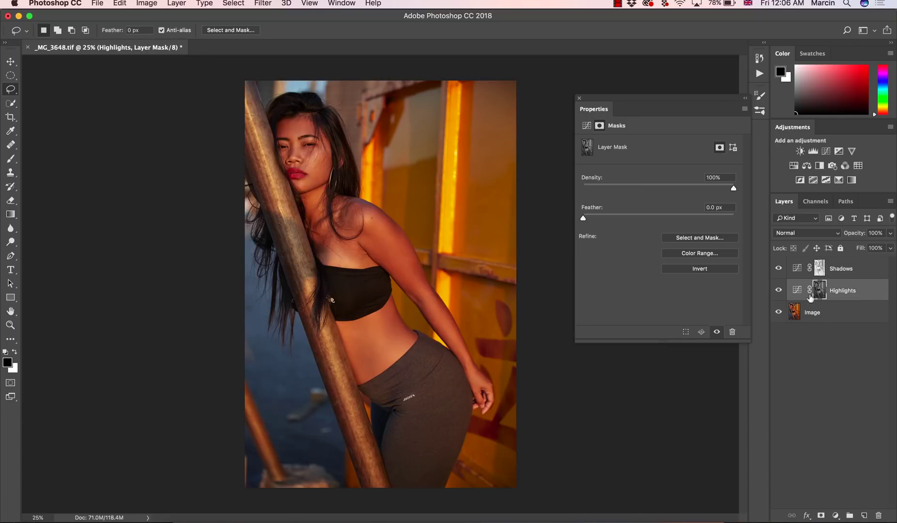
Lift the Highlights curve (176→207) and set that layer to Luminosity blending
{"action": "left_click", "coordinate": [797, 290]}
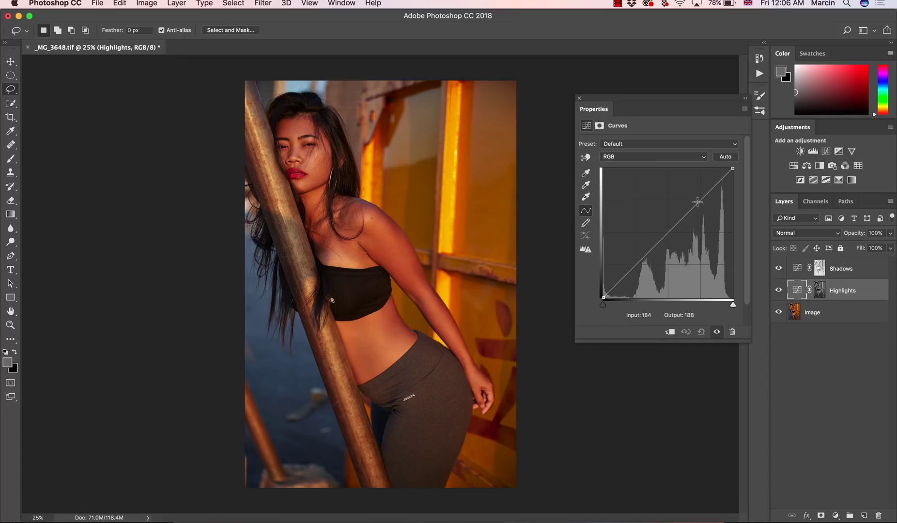
{"action": "left_click_drag", "start_coordinate": [697, 201], "coordinate": [693, 193]}
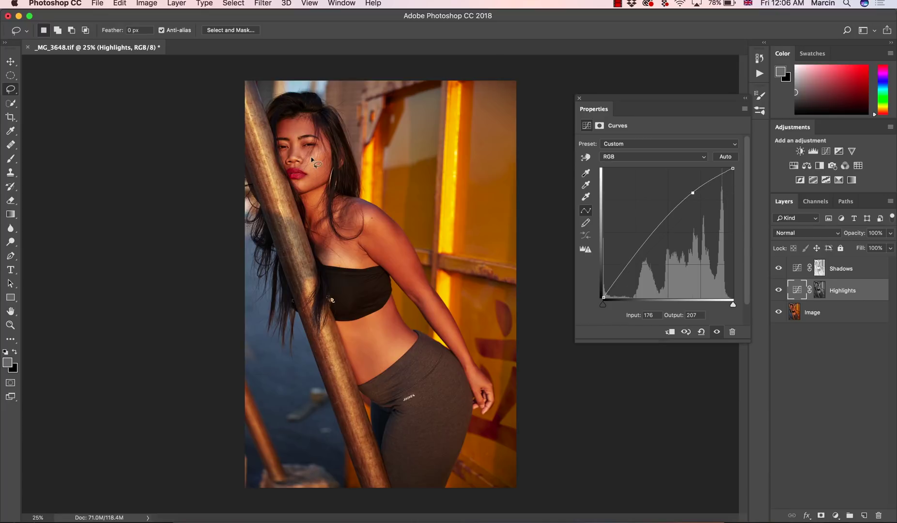
{"action": "left_click", "coordinate": [786, 232]}
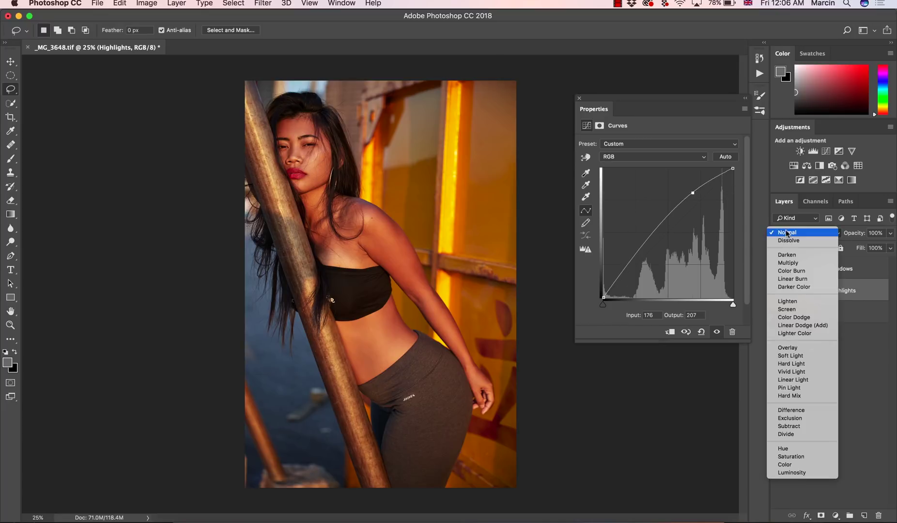
{"action": "left_click", "coordinate": [788, 473]}
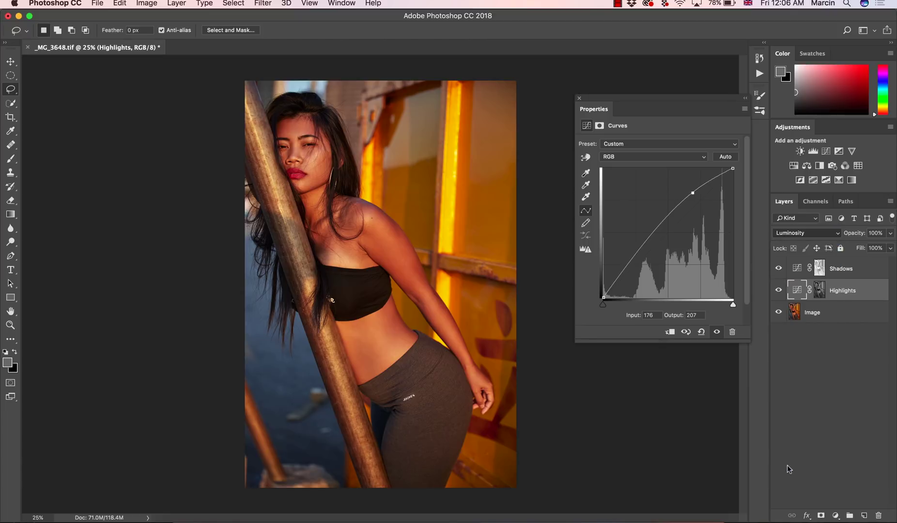
Lower the Shadows curve (70→62) and set that layer to Luminosity blending
{"action": "left_click", "coordinate": [798, 270]}
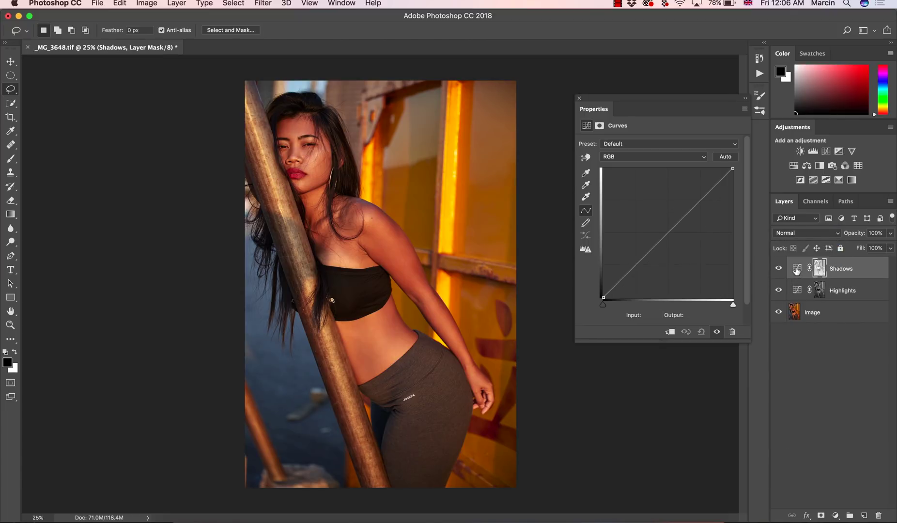
{"action": "left_click_drag", "start_coordinate": [635, 266], "coordinate": [639, 265]}
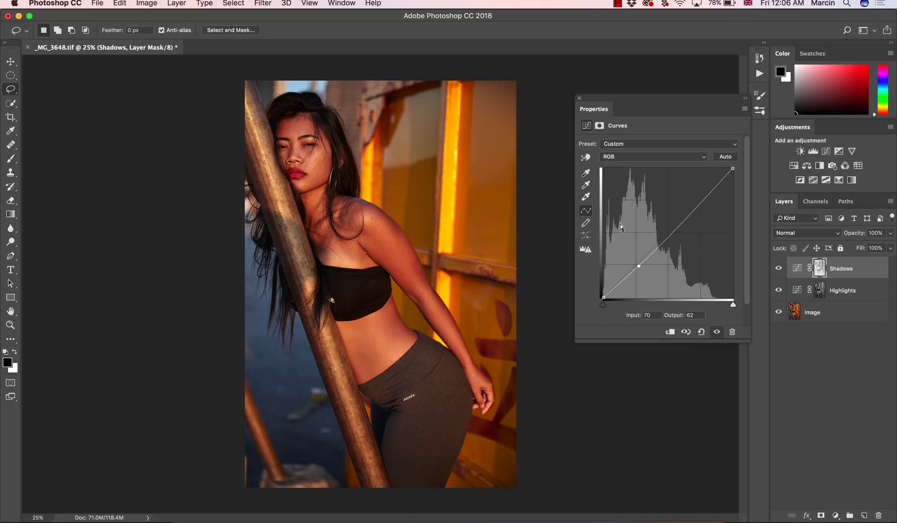
{"action": "left_click", "coordinate": [807, 233]}
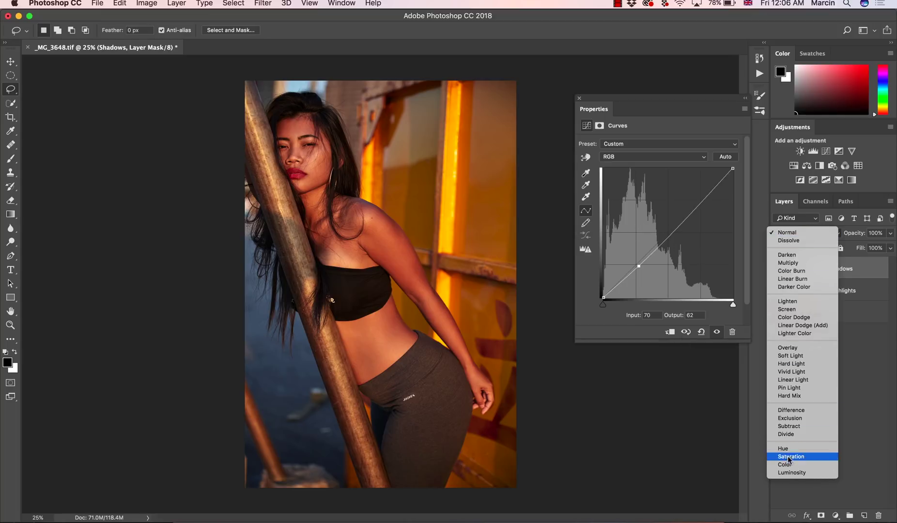
{"action": "left_click", "coordinate": [792, 471]}
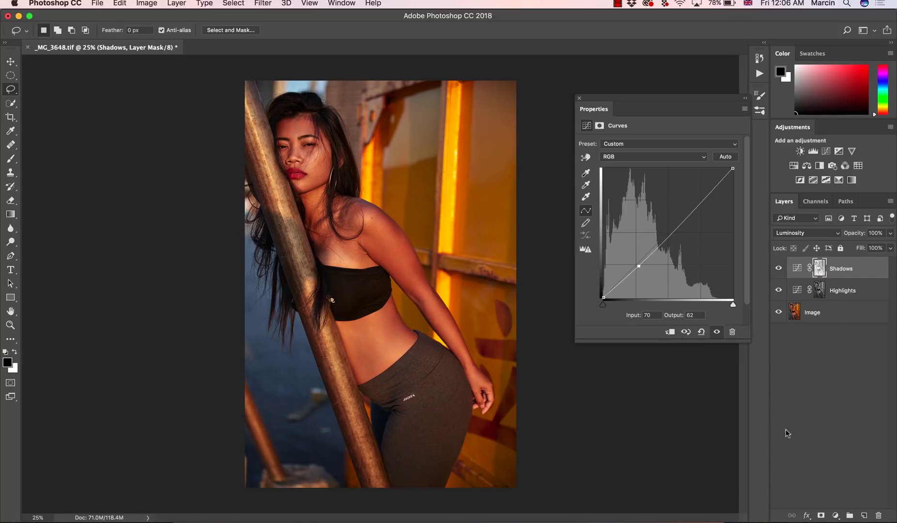
Group the Highlights and Shadows layers into Group 1 and toggle it to compare before and after
{"action": "left_click", "coordinate": [842, 289], "text": "shift"}
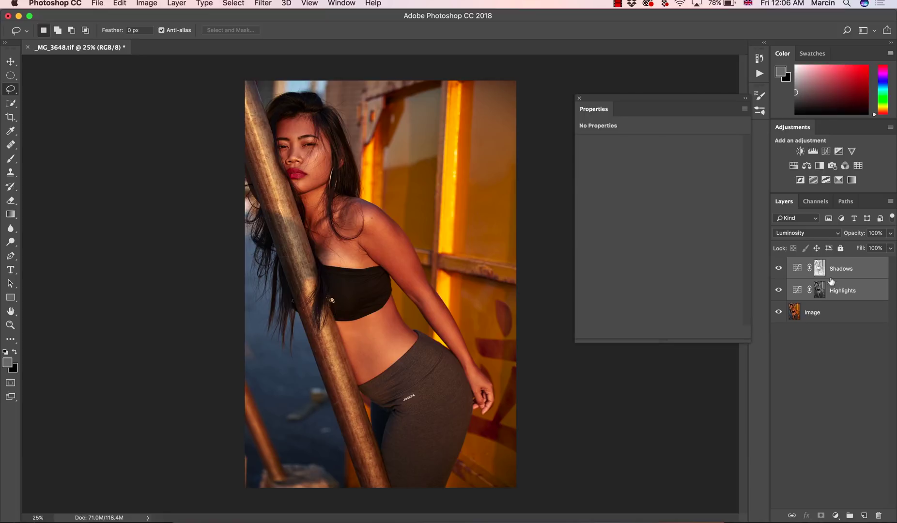
{"action": "key", "text": "super+g"}
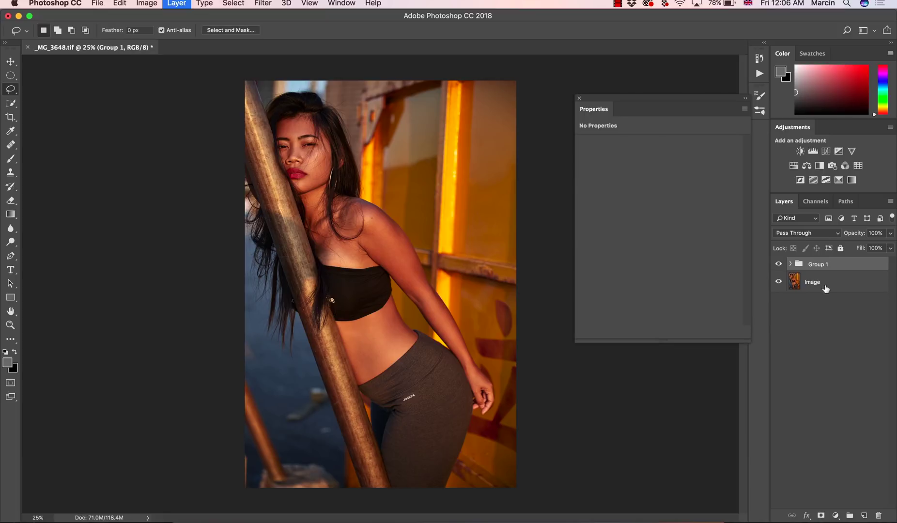
{"action": "left_click", "coordinate": [779, 265]}
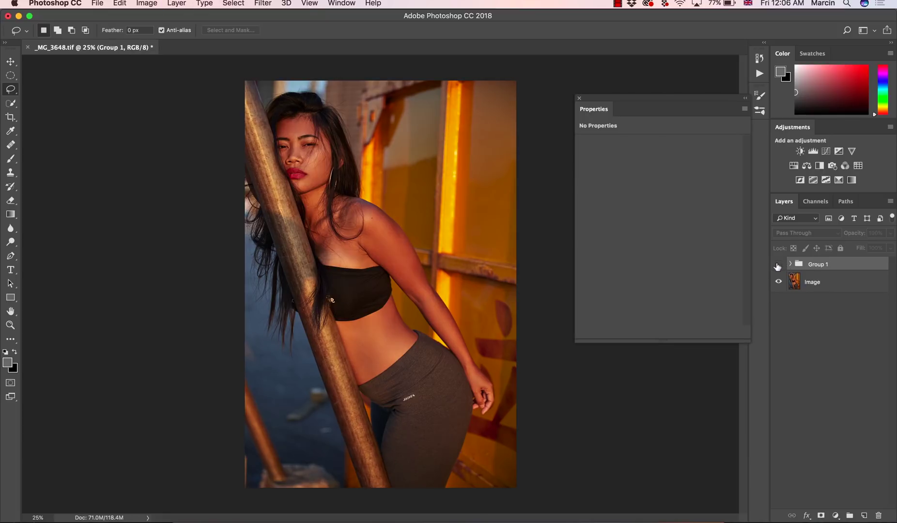
{"action": "left_click", "coordinate": [778, 264]}
{"action": "left_click", "coordinate": [778, 264]}
{"action": "left_click", "coordinate": [778, 265]}
Add a second point to the Shadows curve inside Group 1 and compare the result
{"action": "left_click", "coordinate": [791, 264]}
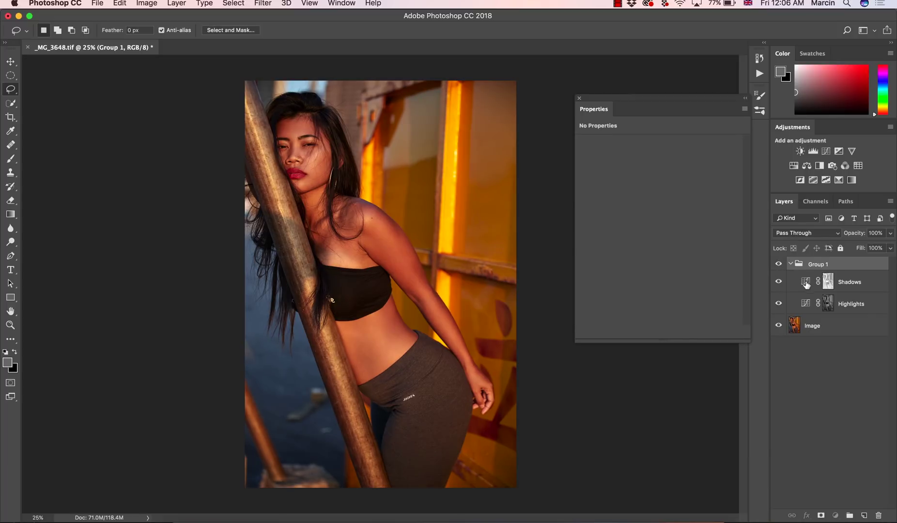
{"action": "left_click", "coordinate": [805, 282]}
{"action": "left_click", "coordinate": [674, 231]}
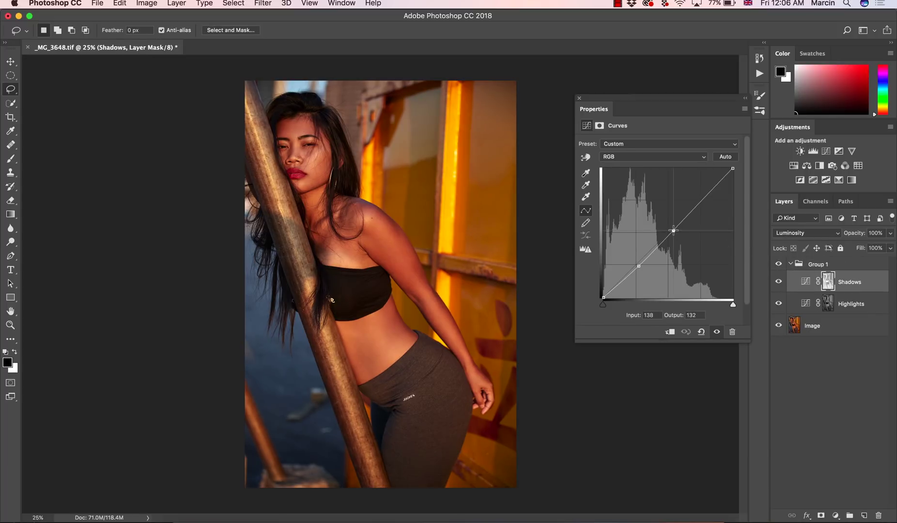
{"action": "left_click_drag", "start_coordinate": [674, 231], "coordinate": [673, 230]}
{"action": "left_click", "coordinate": [779, 264]}
{"action": "left_click", "coordinate": [779, 264]}
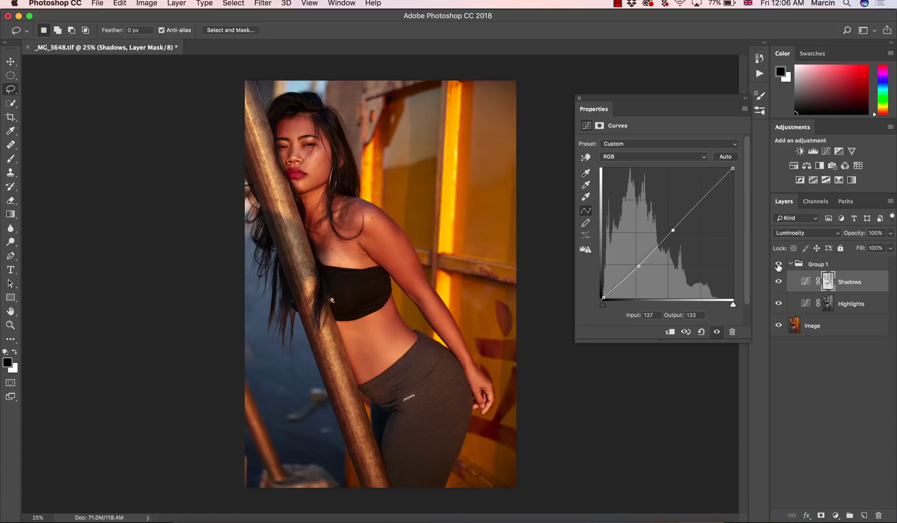
{"action": "left_click", "coordinate": [779, 265]}
{"action": "left_click", "coordinate": [779, 265]}
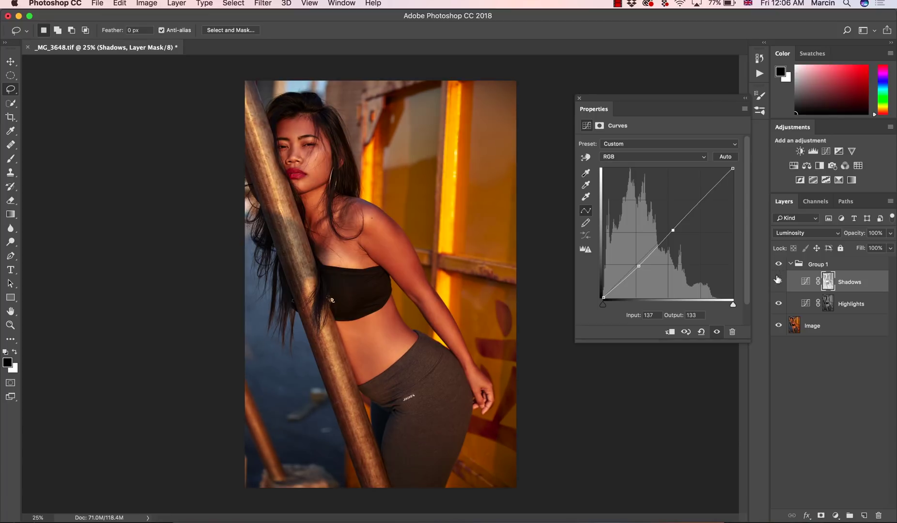
Preview the Highlights and Shadows luminosity masks, then return to the normal colour view
{"action": "left_click", "coordinate": [806, 304]}
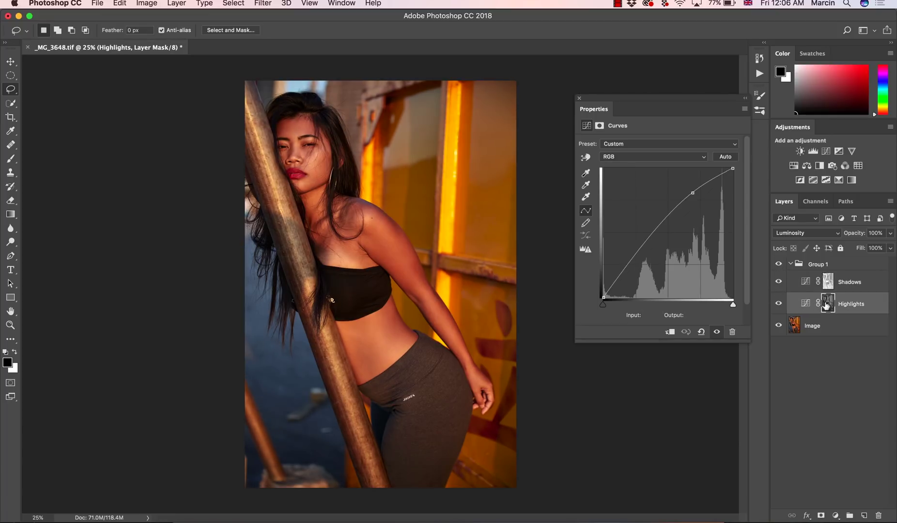
{"action": "left_click", "coordinate": [826, 305], "text": "alt"}
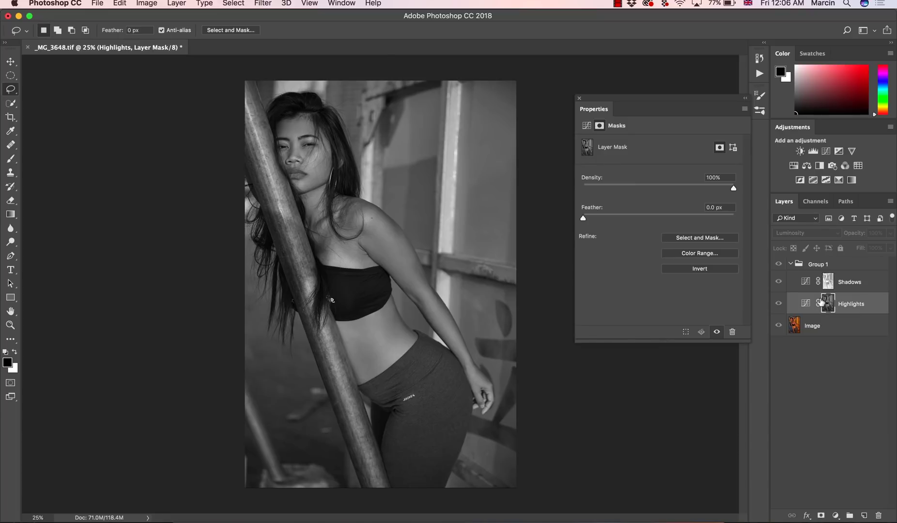
{"action": "left_click", "coordinate": [827, 286], "text": "alt"}
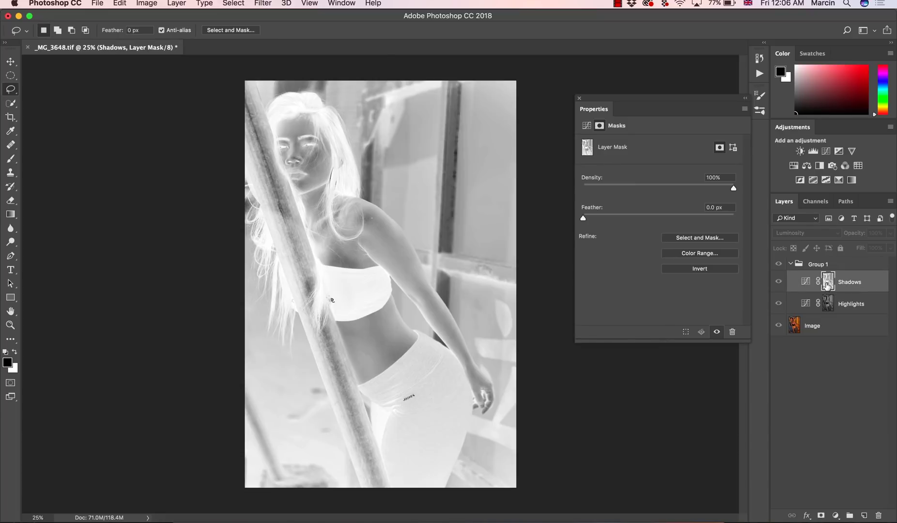
{"action": "left_click", "coordinate": [827, 286], "text": "alt"}
{"action": "left_click", "coordinate": [806, 304]}
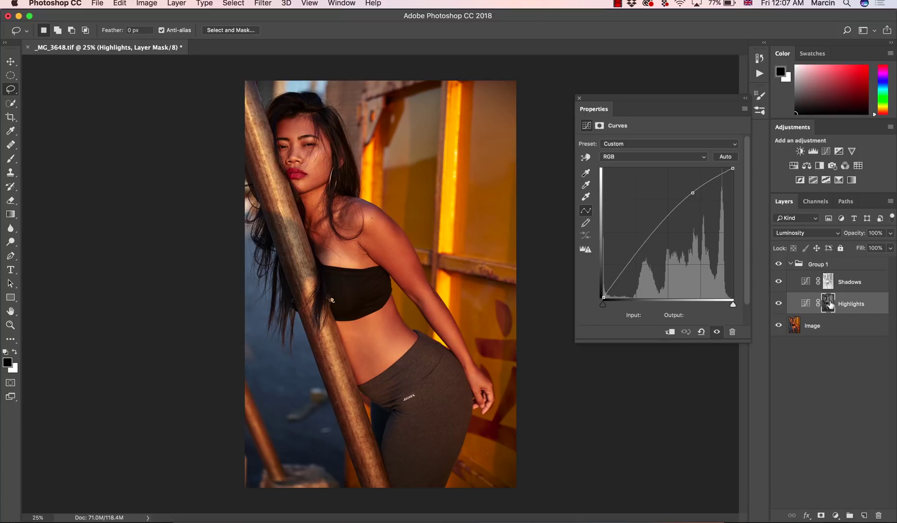
{"action": "left_click", "coordinate": [829, 305], "text": "alt"}
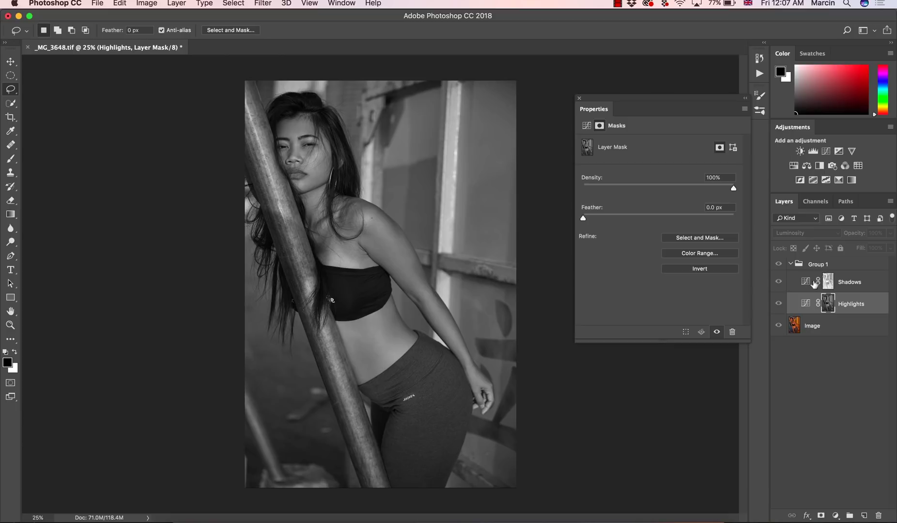
{"action": "left_click", "coordinate": [830, 281]}
{"action": "left_click", "coordinate": [829, 281], "text": "alt"}
{"action": "left_click", "coordinate": [829, 281], "text": "alt"}
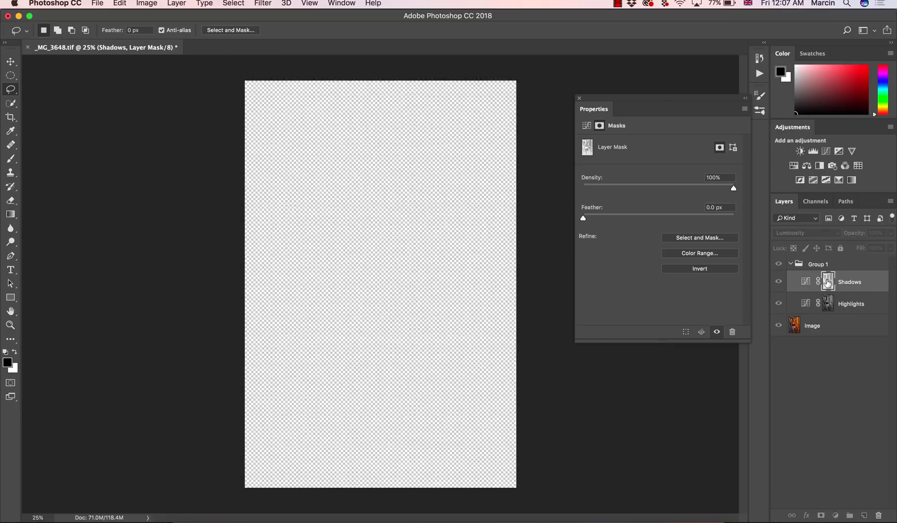
Collapse Group 1 and hide it to compare the effect
{"action": "left_click", "coordinate": [790, 266]}
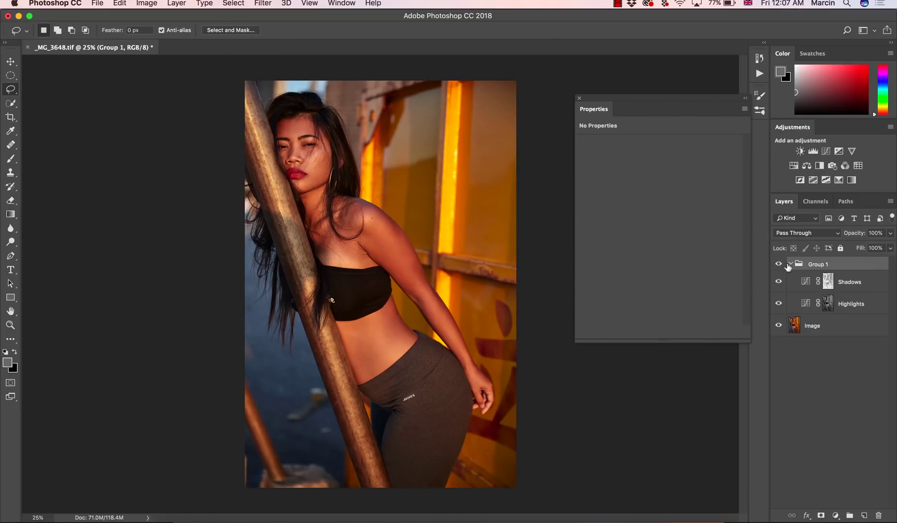
{"action": "left_click", "coordinate": [790, 264]}
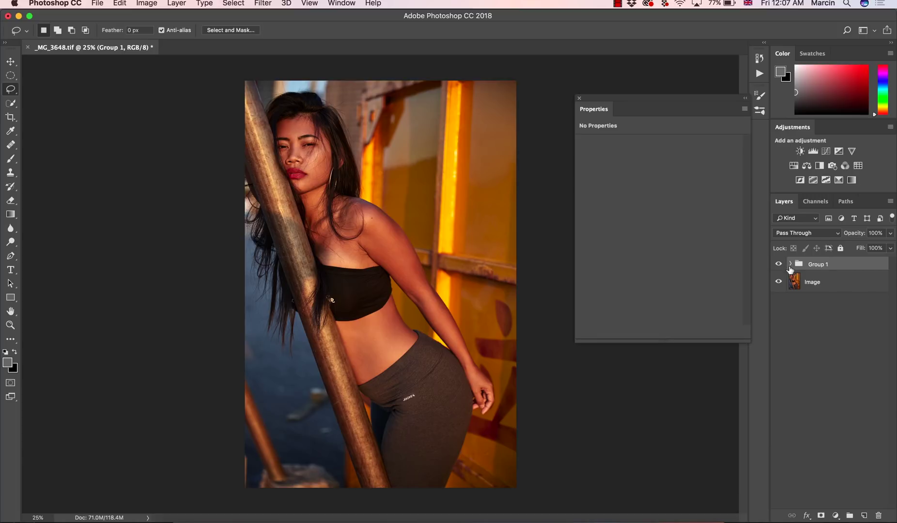
{"action": "left_click", "coordinate": [780, 264]}
{"action": "left_click", "coordinate": [780, 265]}
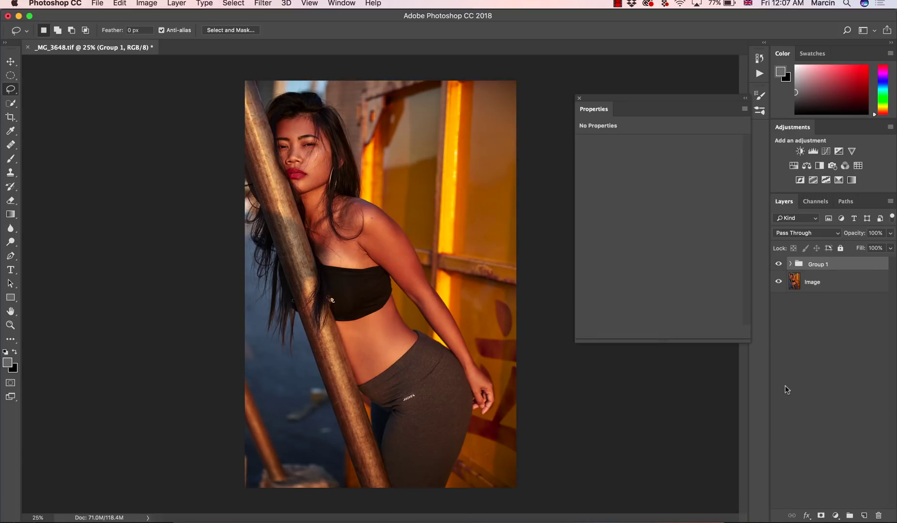